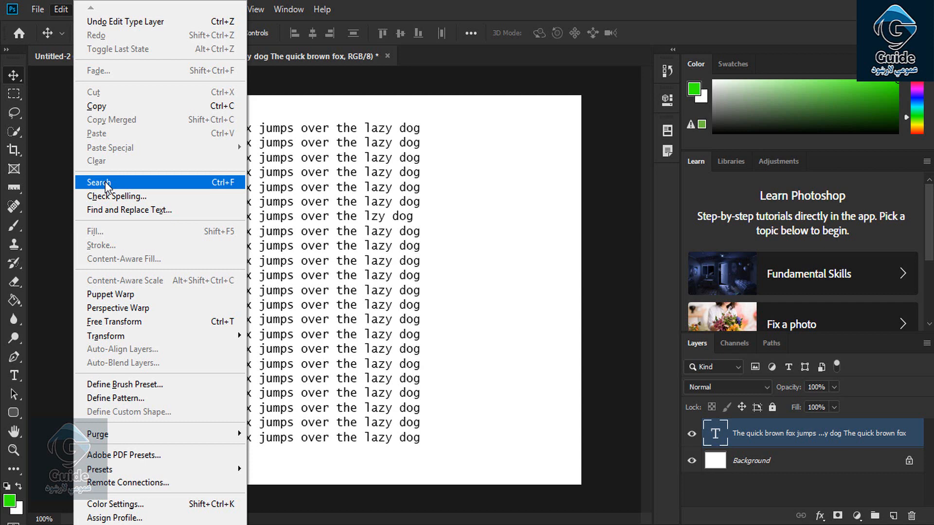
Use the app's search to find "paint" and activate the Paint Bucket Tool from the results
{"action": "left_click", "coordinate": [105, 182]}
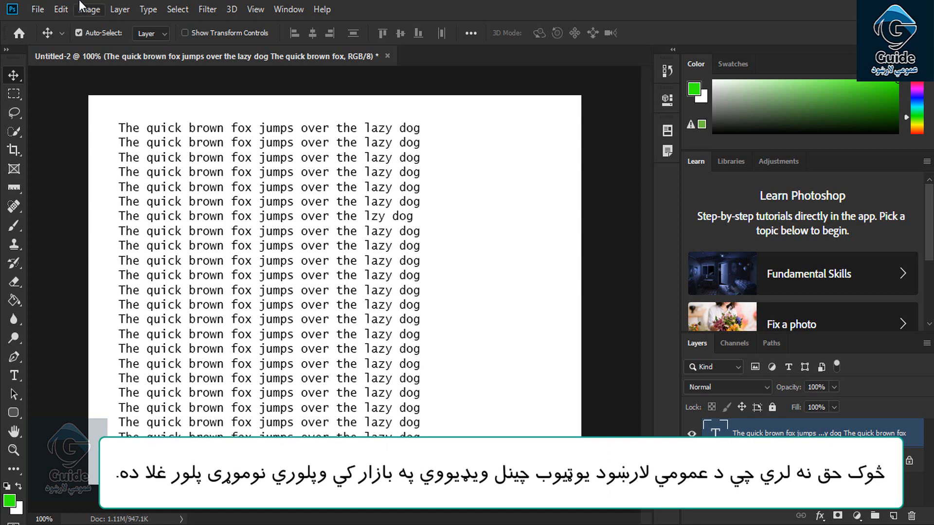
{"action": "left_click", "coordinate": [60, 9]}
{"action": "left_click", "coordinate": [116, 182]}
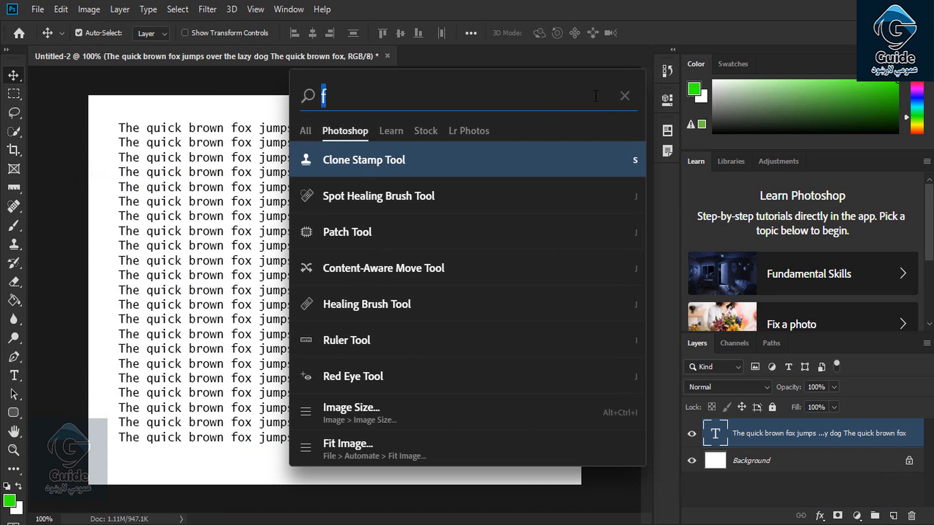
{"action": "key", "text": "BackSpace"}
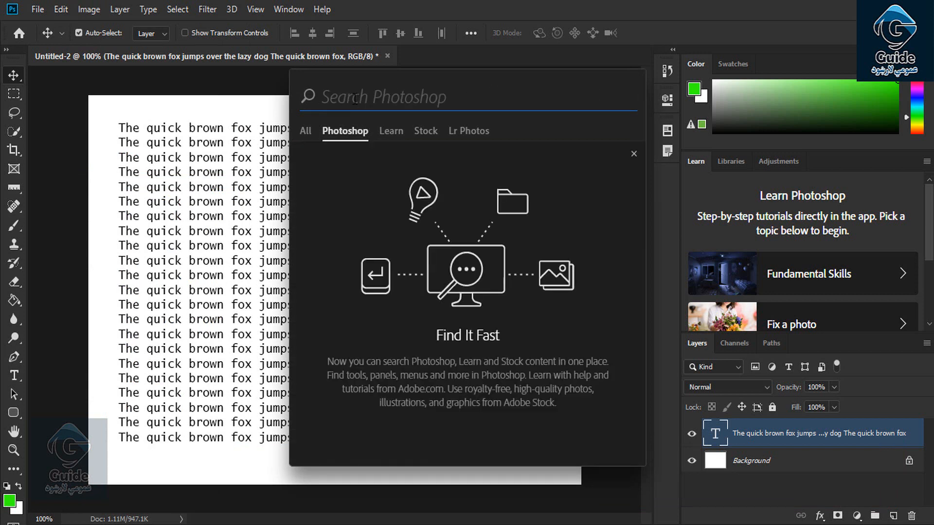
{"action": "type", "text": "paint"}
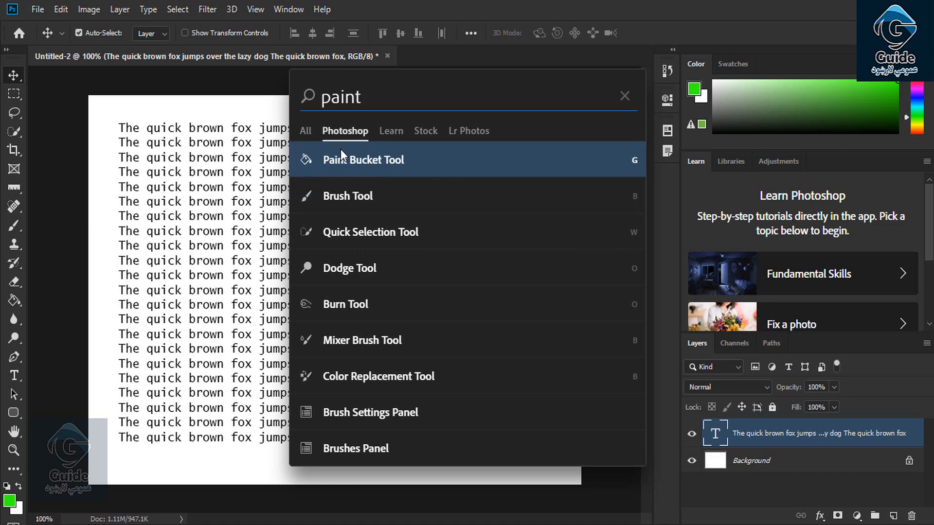
{"action": "left_click", "coordinate": [352, 165]}
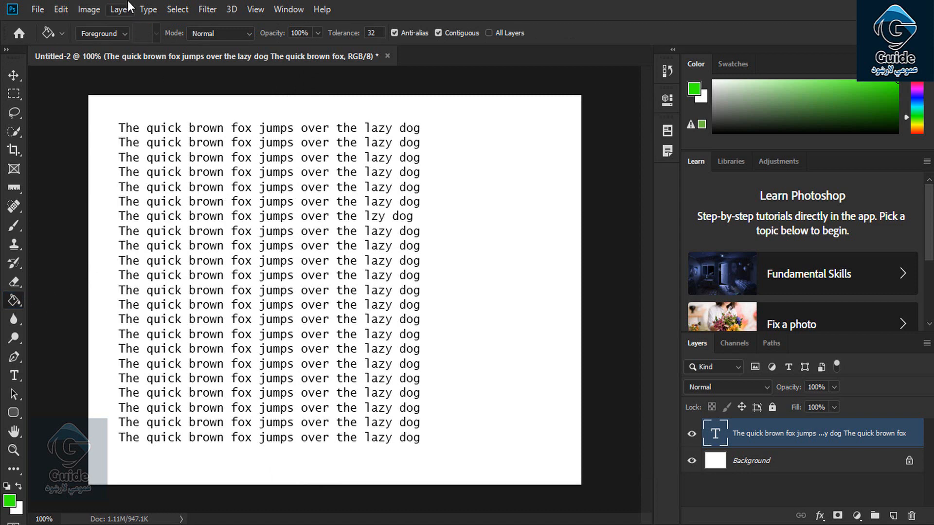
Search the app for "fox" and choose the matching text layer from the results
{"action": "left_click", "coordinate": [66, 9]}
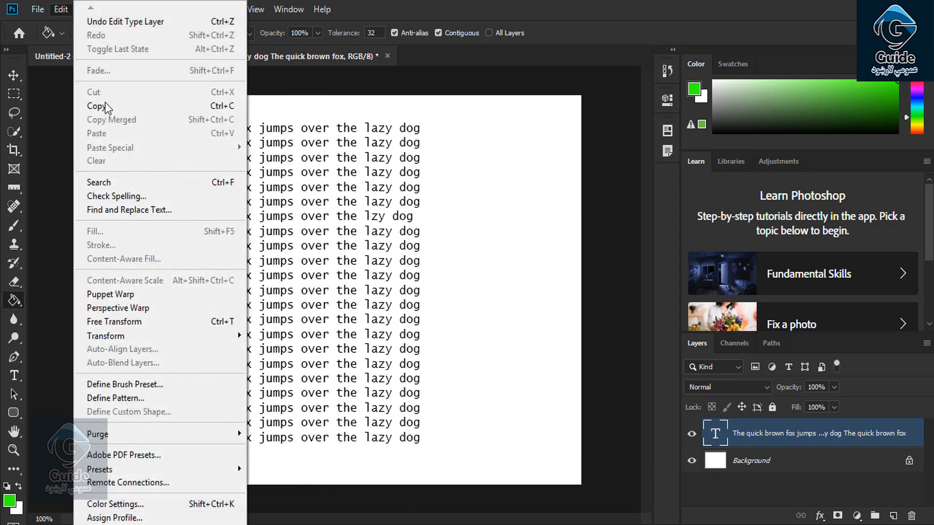
{"action": "left_click", "coordinate": [138, 184]}
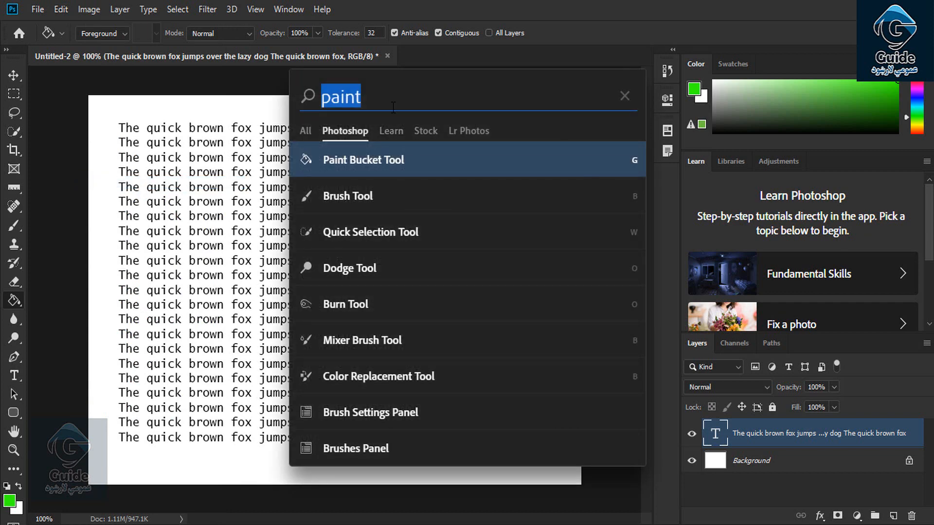
{"action": "type", "text": "fox"}
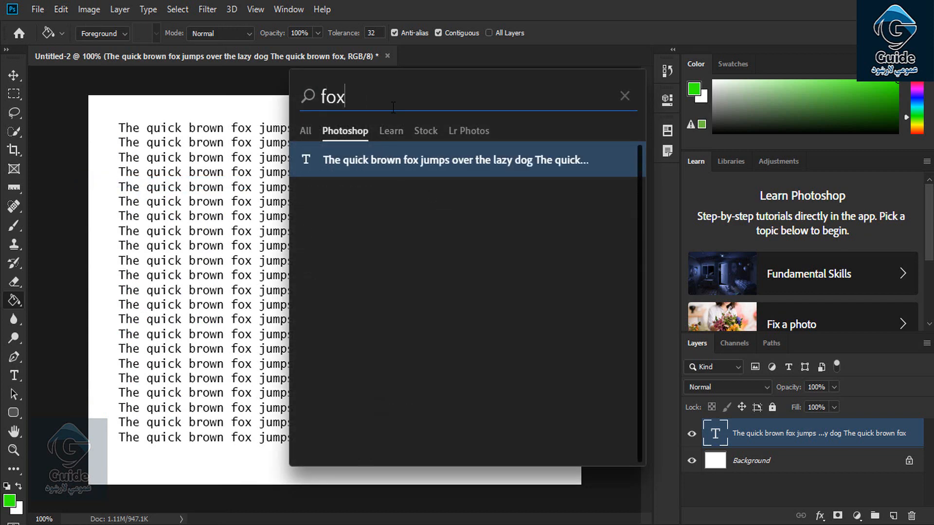
{"action": "left_click", "coordinate": [439, 155]}
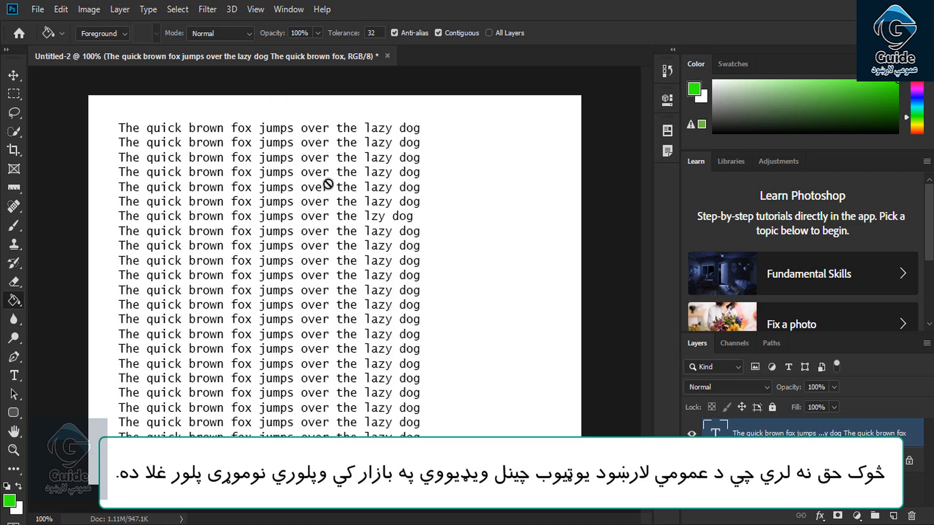
Search the app for "move" and activate the Move Tool
{"action": "left_click", "coordinate": [61, 9]}
{"action": "left_click", "coordinate": [119, 182]}
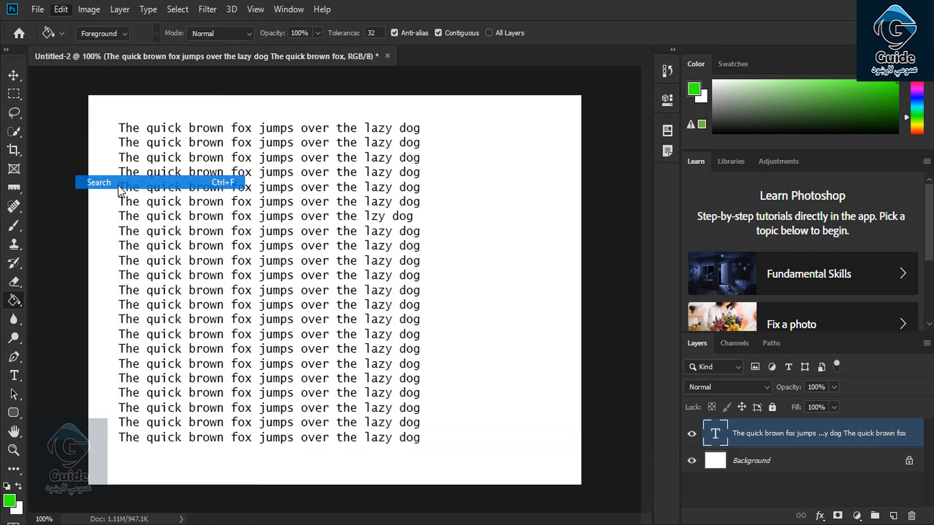
{"action": "key", "text": "BackSpace"}
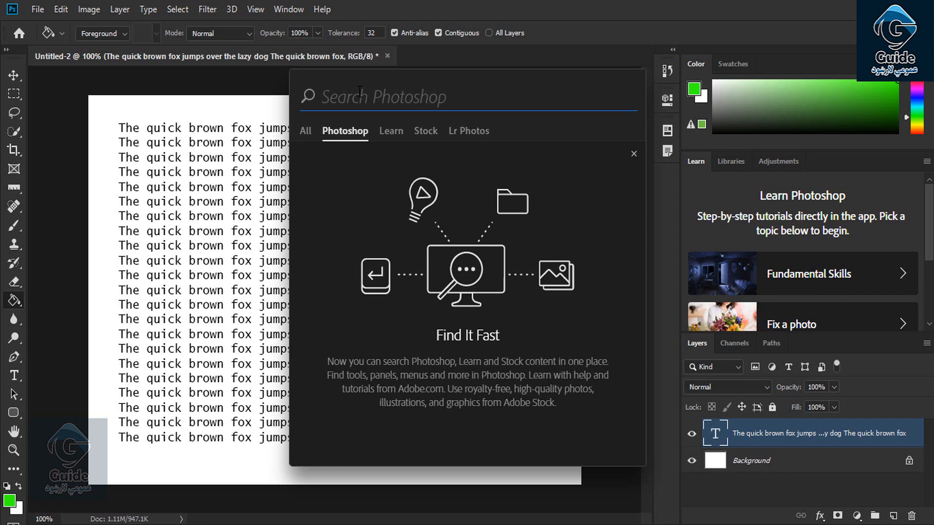
{"action": "type", "text": "movw"}
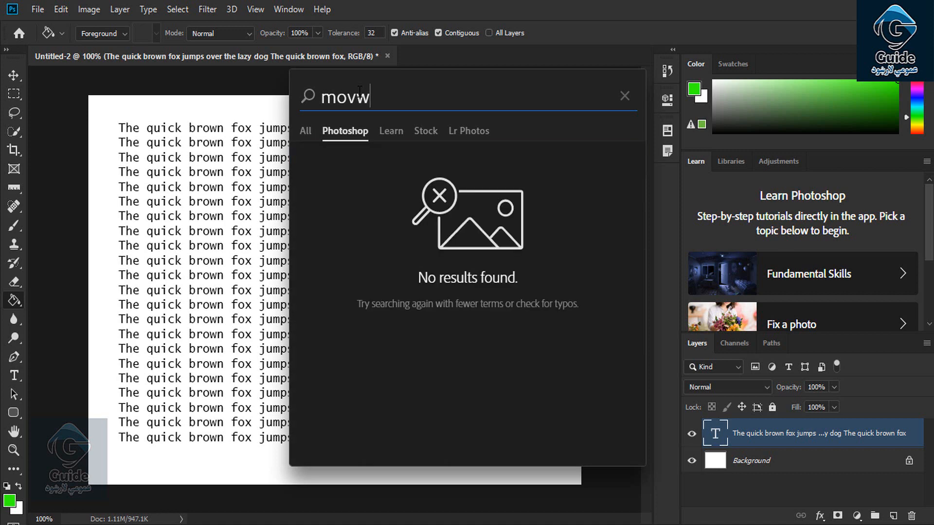
{"action": "key", "text": "BackSpace"}
{"action": "type", "text": "e"}
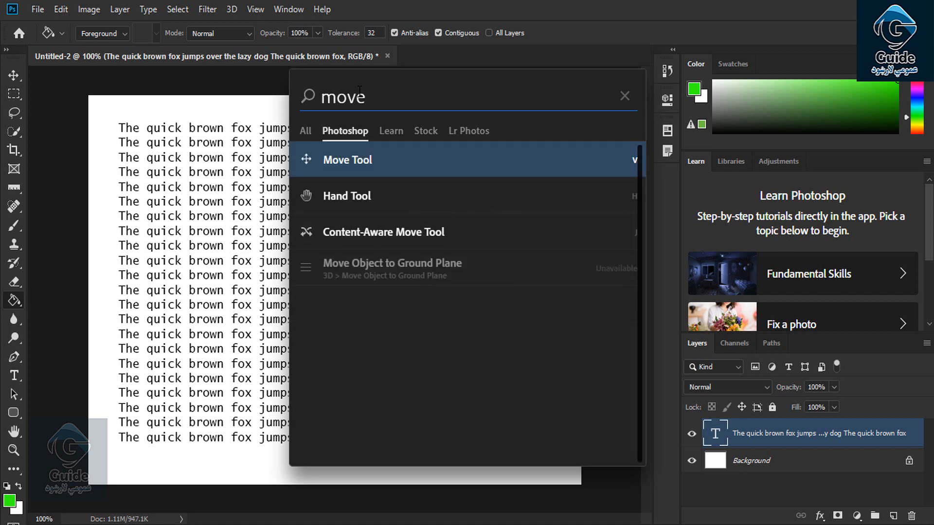
{"action": "left_click", "coordinate": [351, 166]}
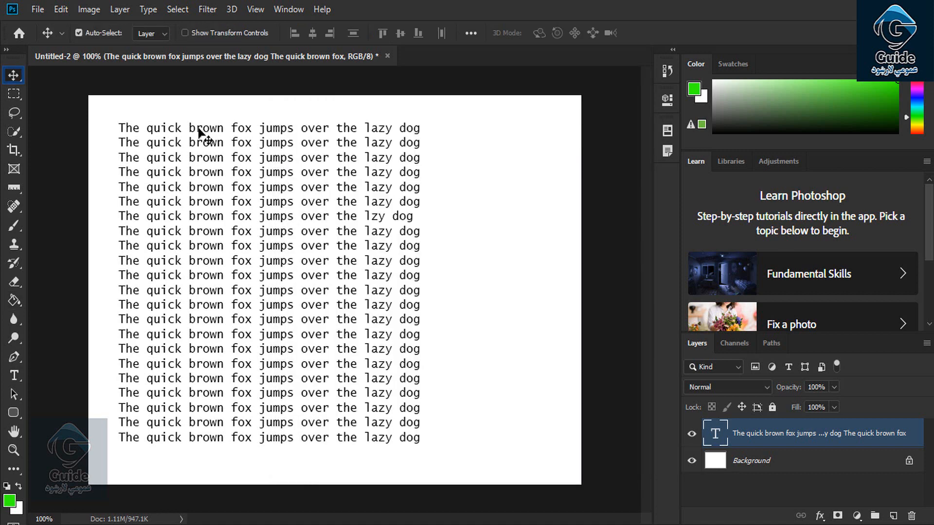
{"action": "right_click", "coordinate": [16, 75]}
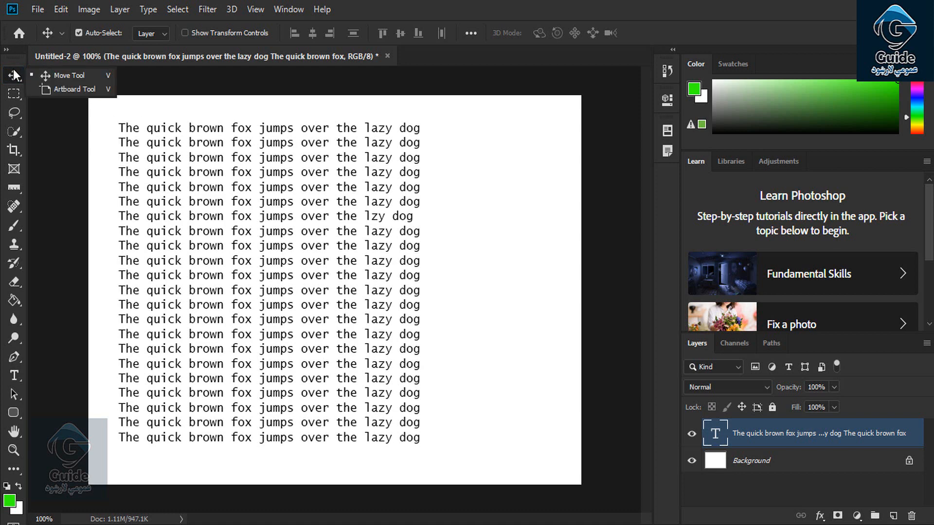
{"action": "left_click", "coordinate": [54, 77]}
Run Check Spelling on the text, change "lzy" to "lazy", and undo that correction
{"action": "left_click", "coordinate": [62, 9]}
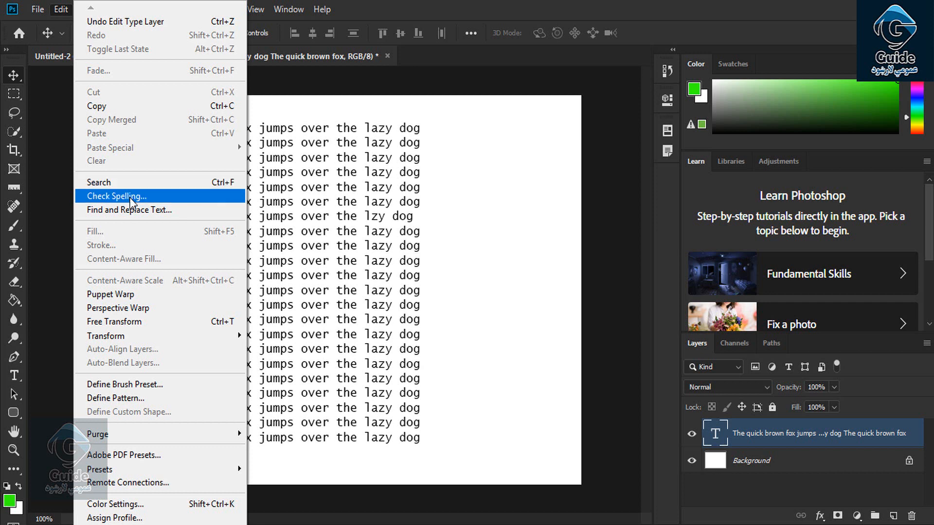
{"action": "left_click", "coordinate": [445, 213]}
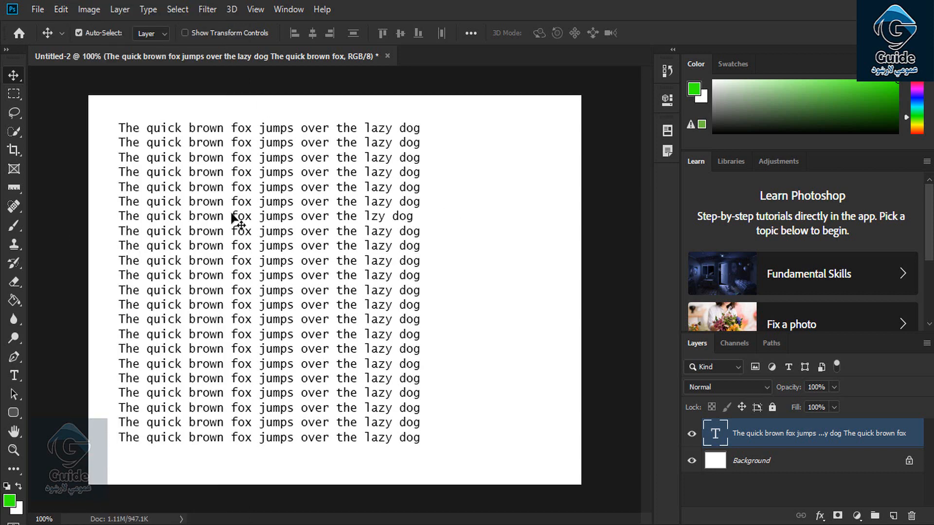
{"action": "left_click", "coordinate": [61, 9]}
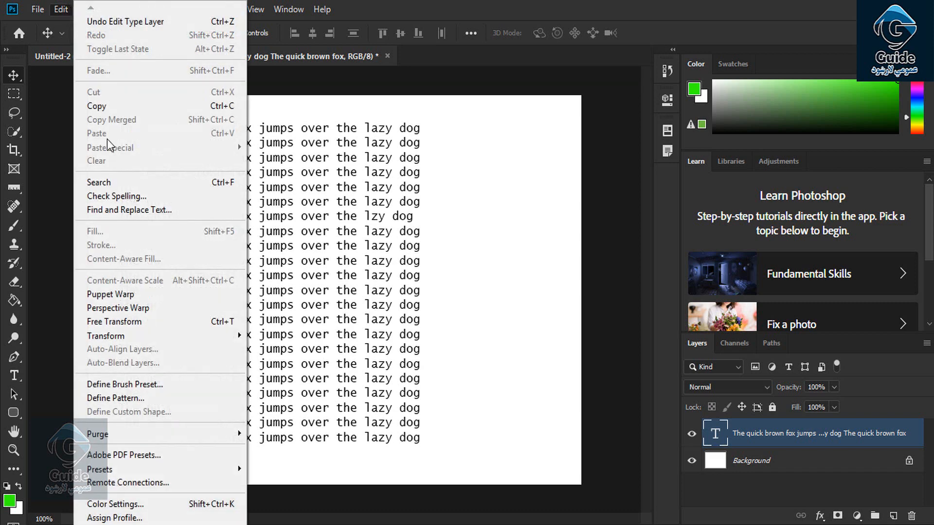
{"action": "left_click", "coordinate": [132, 199]}
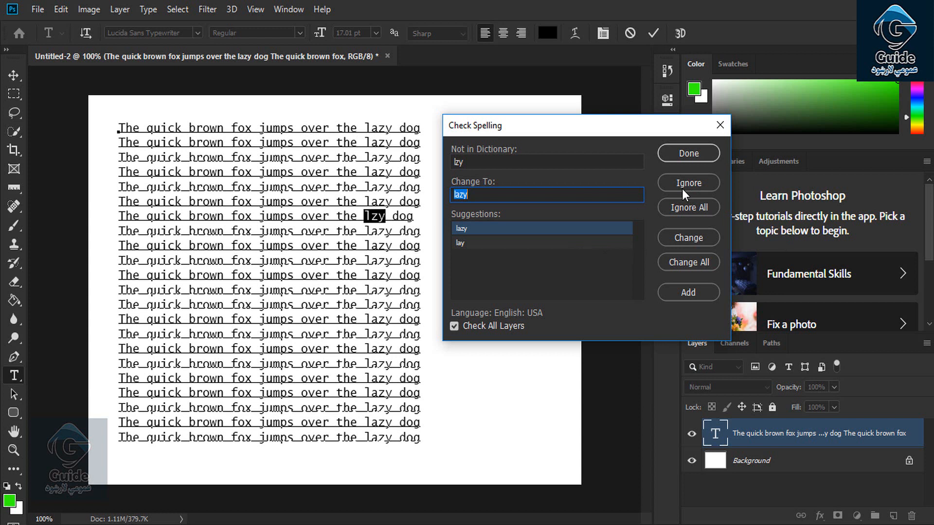
{"action": "left_click", "coordinate": [682, 240]}
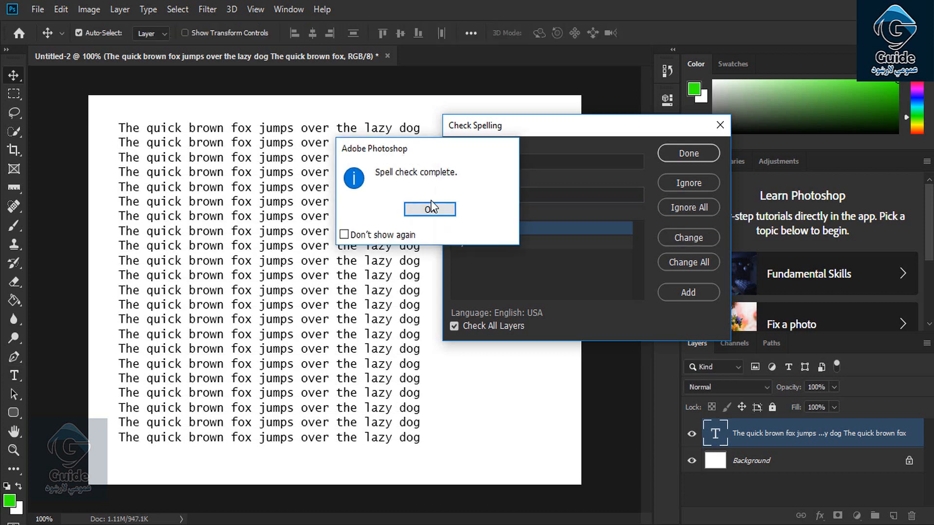
{"action": "left_click", "coordinate": [431, 204]}
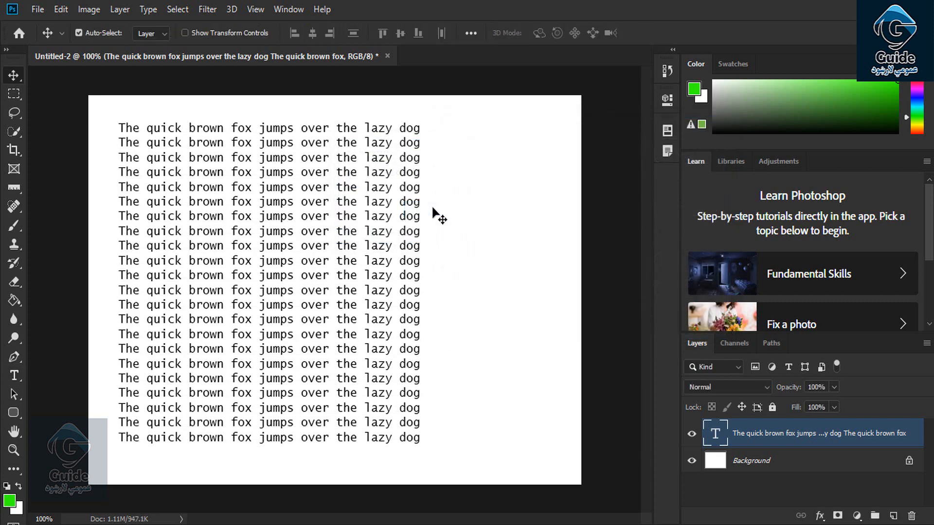
{"action": "key", "text": "ctrl+z"}
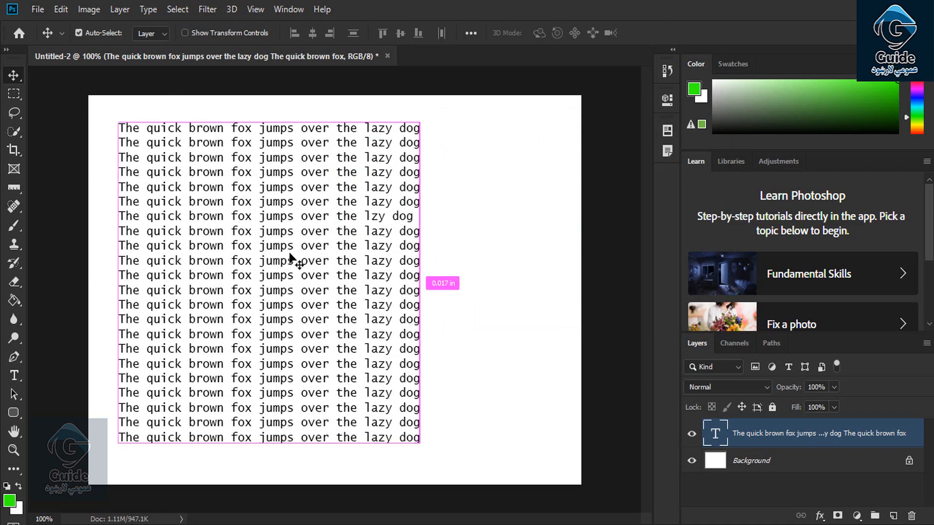
Run Check Spelling again and add the word "lzy" to the dictionary
{"action": "left_click", "coordinate": [60, 9]}
{"action": "left_click", "coordinate": [139, 197]}
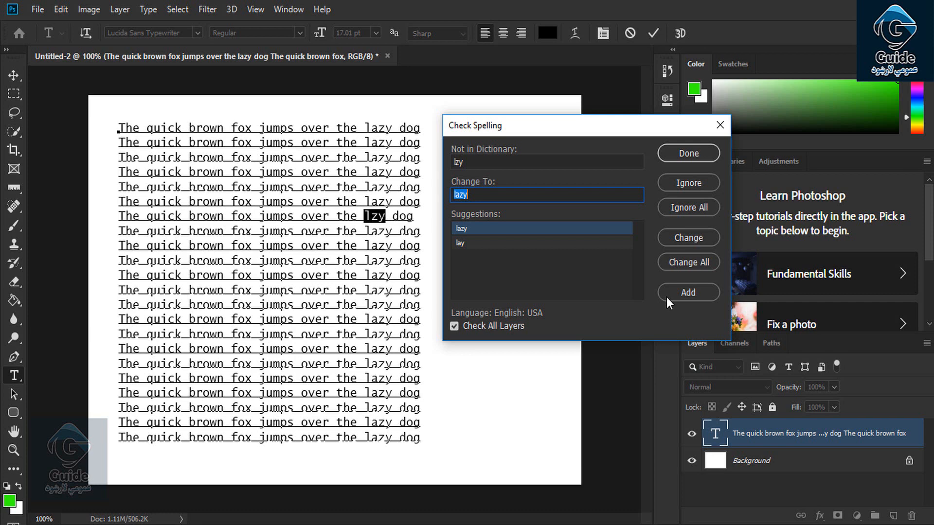
{"action": "left_click", "coordinate": [666, 296]}
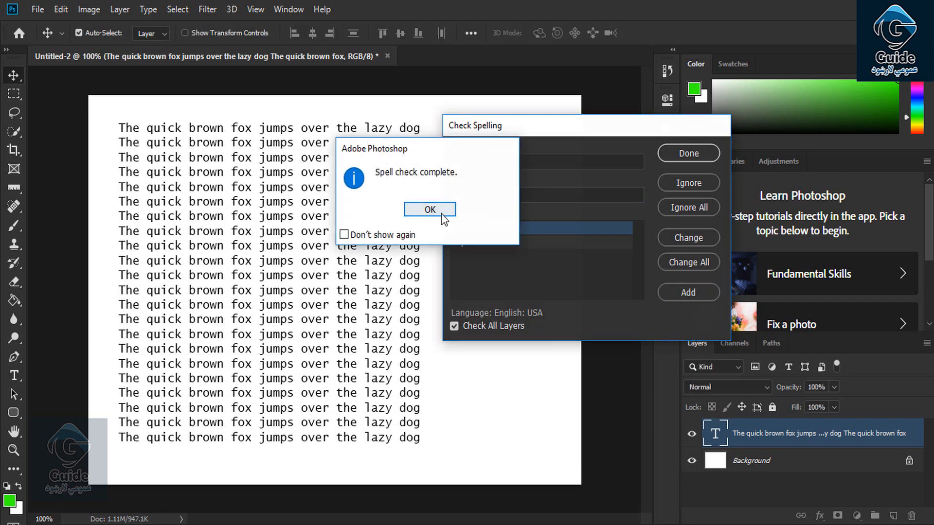
{"action": "left_click", "coordinate": [430, 210]}
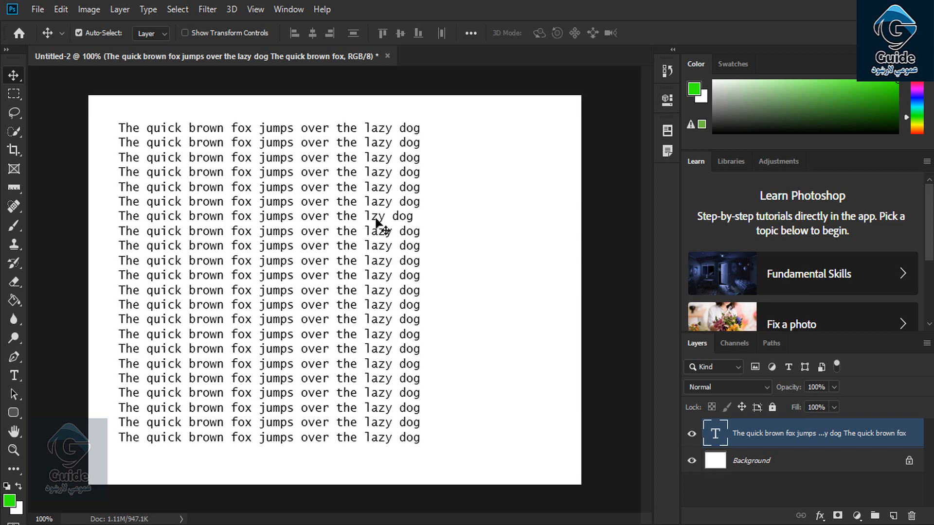
In Find and Replace Text, set the search word to "jumps" and the replacement to "dell", then close the dialog
{"action": "left_click", "coordinate": [60, 9]}
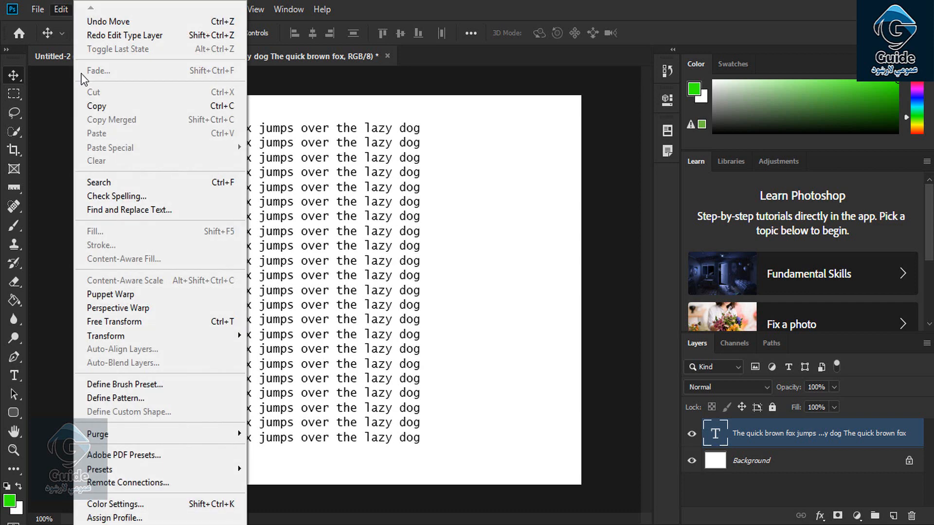
{"action": "left_click", "coordinate": [133, 212]}
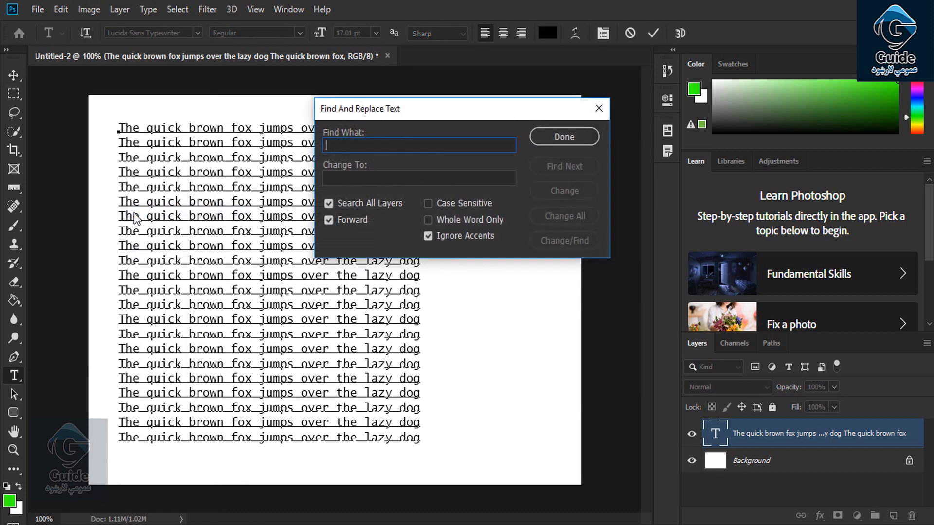
{"action": "left_click_drag", "start_coordinate": [384, 116], "coordinate": [516, 137]}
{"action": "type", "text": "jumps"}
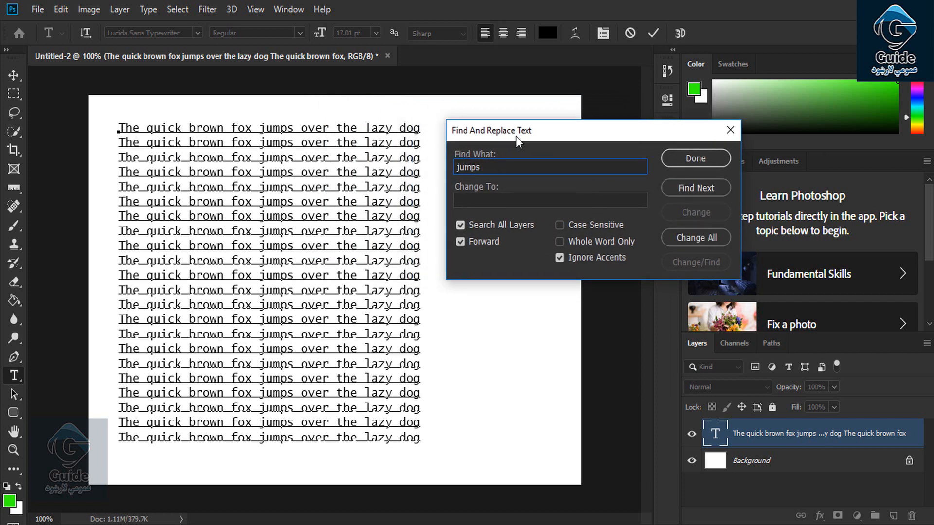
{"action": "type", "text": "dell"}
{"action": "left_click", "coordinate": [689, 156]}
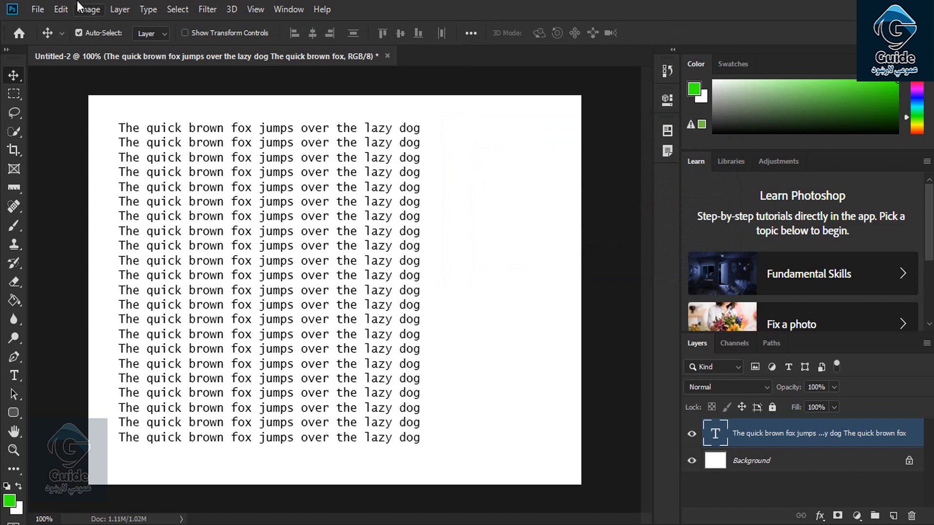
Find the first occurrence of "jumps" with Find and Replace Text and change it to "dell"
{"action": "left_click", "coordinate": [61, 9]}
{"action": "left_click", "coordinate": [133, 209]}
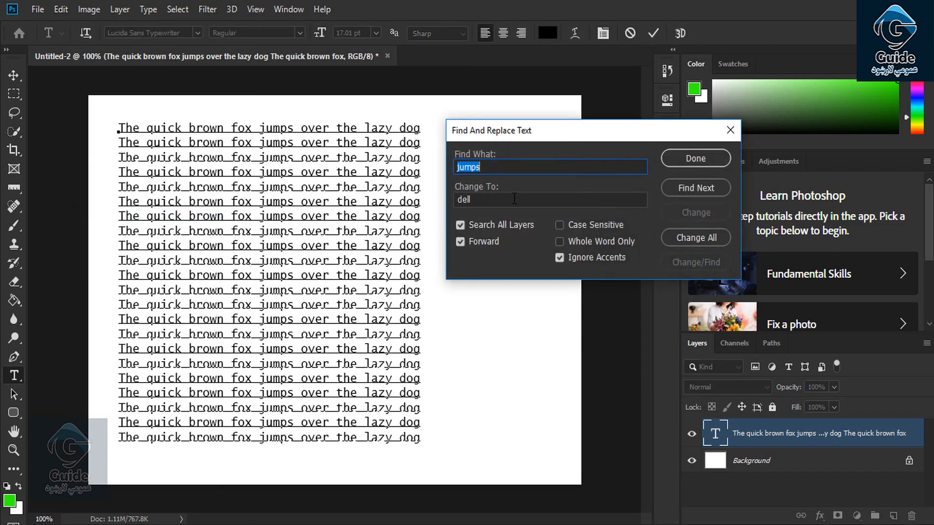
{"action": "left_click", "coordinate": [682, 190]}
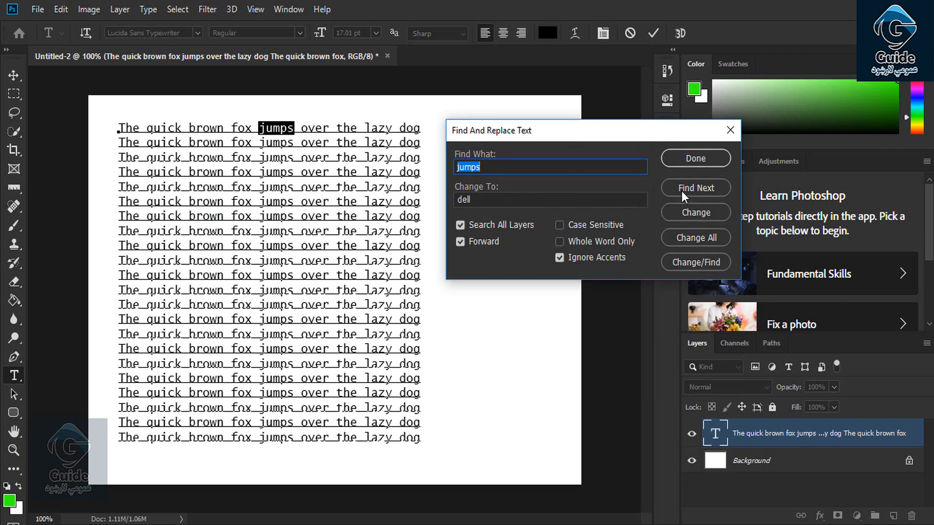
{"action": "left_click", "coordinate": [685, 217]}
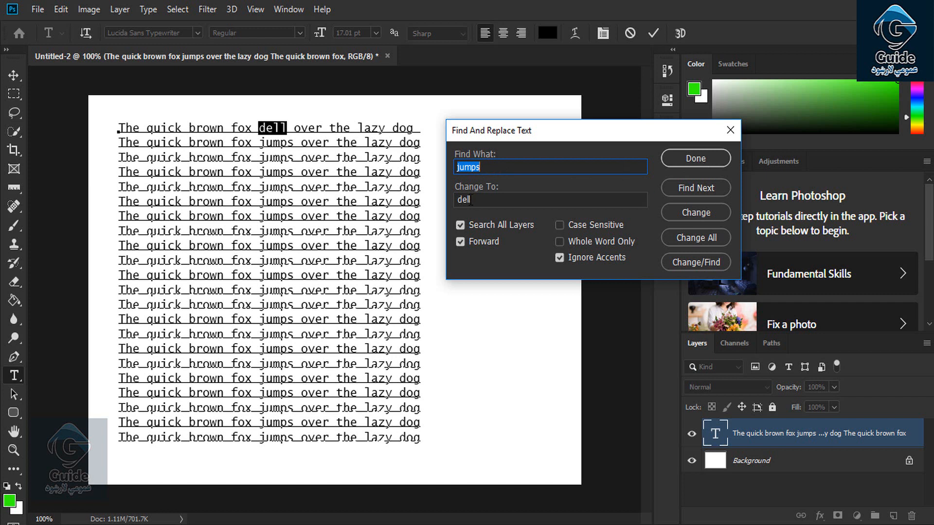
Find the next occurrence of "jumps" and change it to "hp"
{"action": "left_click", "coordinate": [695, 188]}
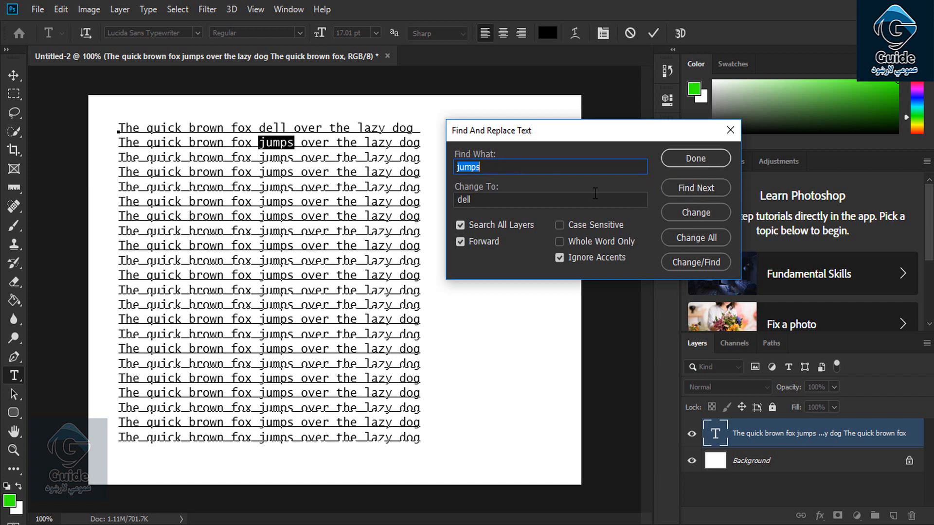
{"action": "key", "text": "Tab"}
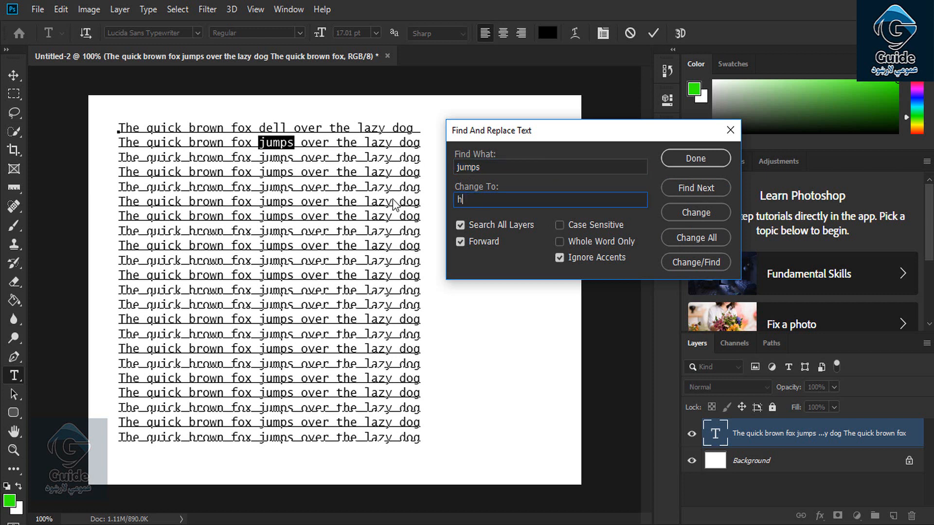
{"action": "left_click", "coordinate": [717, 216]}
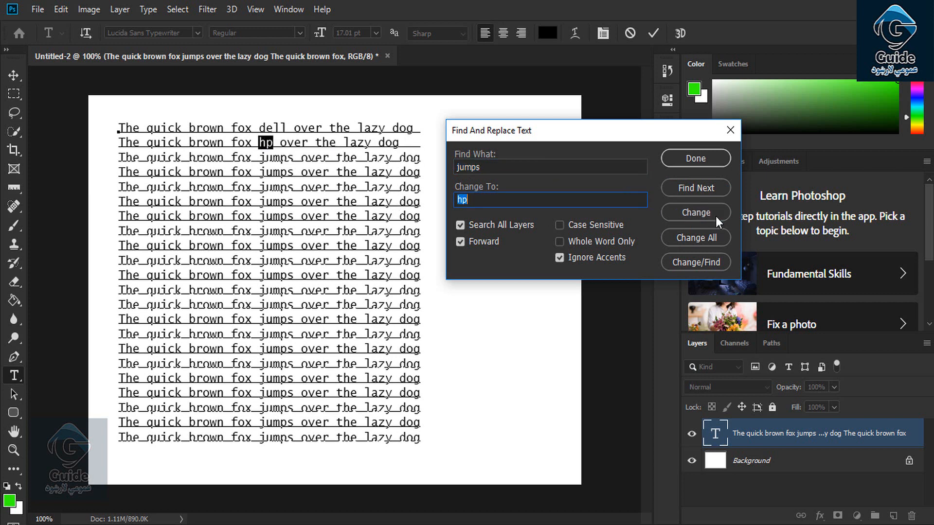
Replace all remaining occurrences of "jumps" with "hp" in the text layer using Find and Replace Text
{"action": "left_click", "coordinate": [689, 238]}
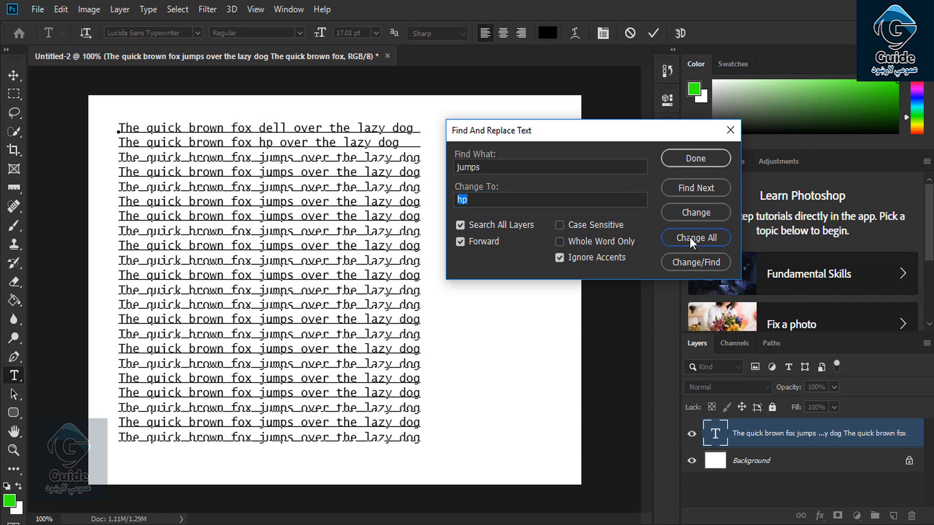
{"action": "left_click", "coordinate": [440, 212]}
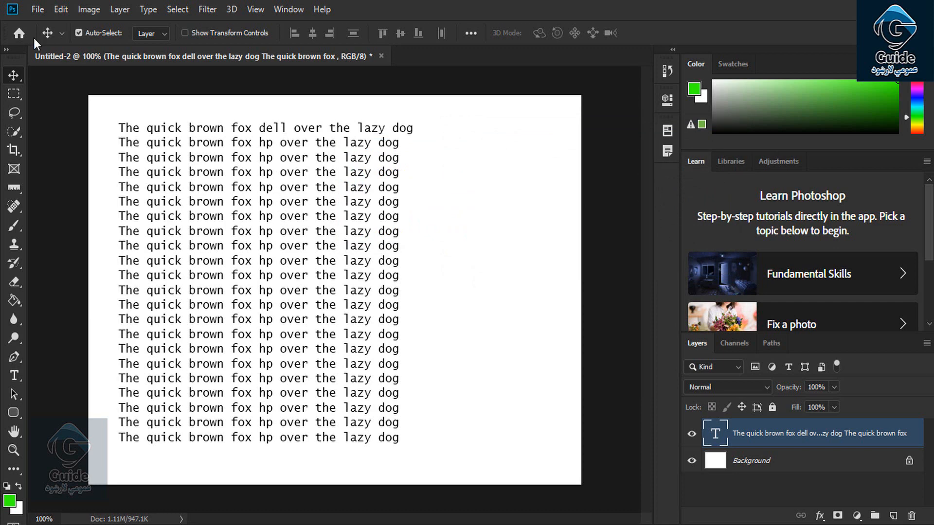
{"action": "left_click", "coordinate": [60, 8]}
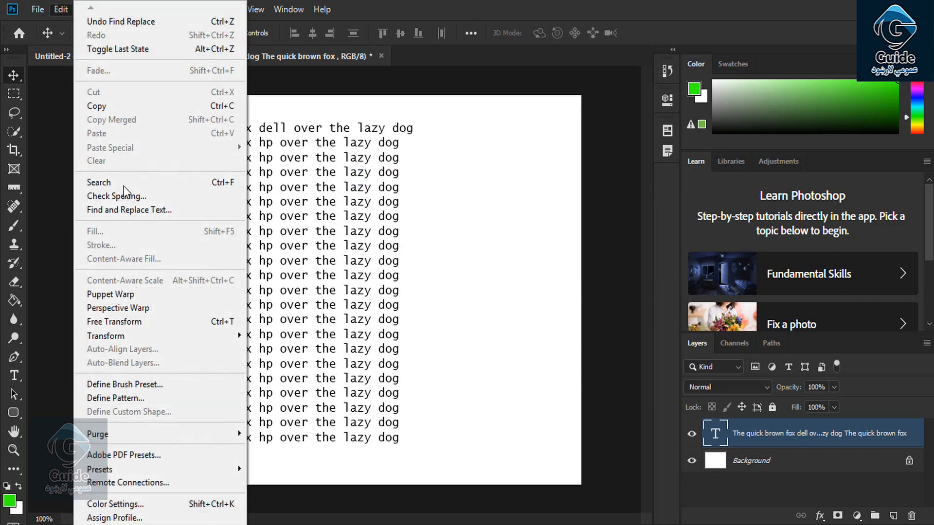
{"action": "left_click", "coordinate": [141, 213]}
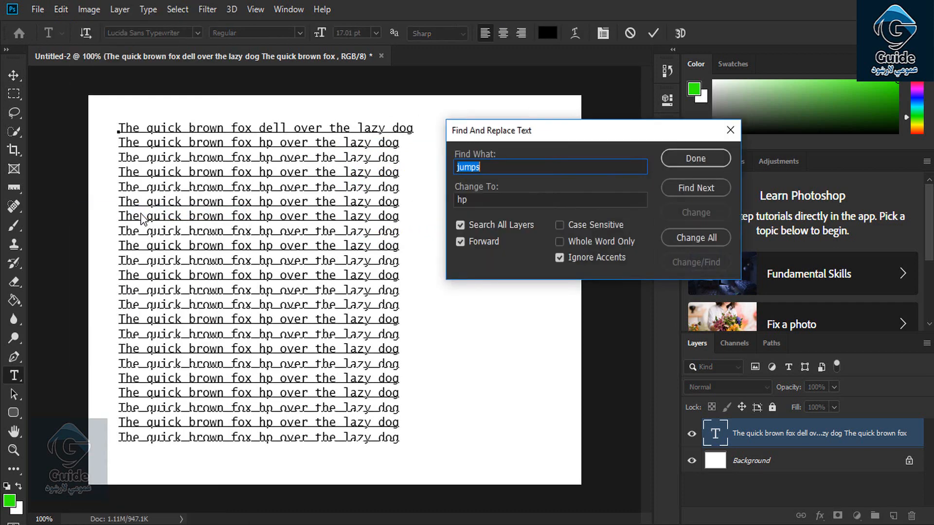
{"action": "left_click", "coordinate": [730, 129]}
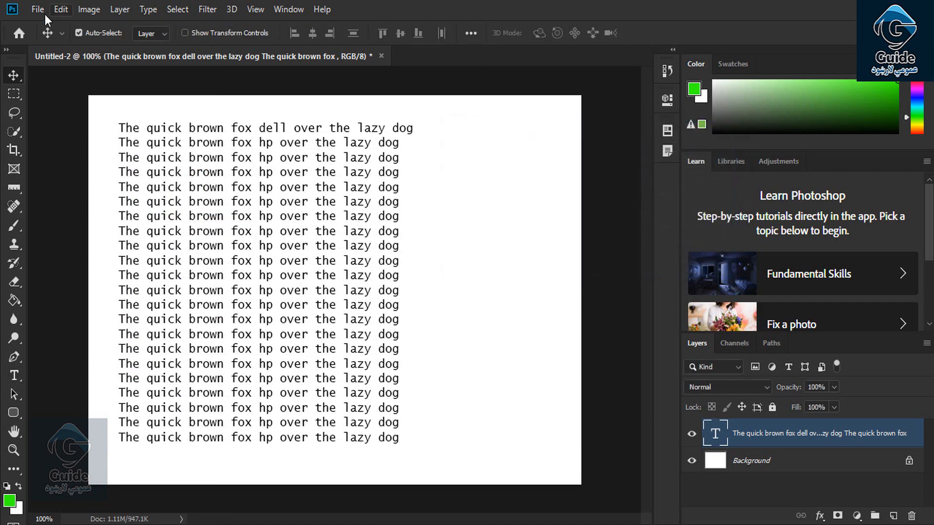
{"action": "left_click", "coordinate": [61, 10]}
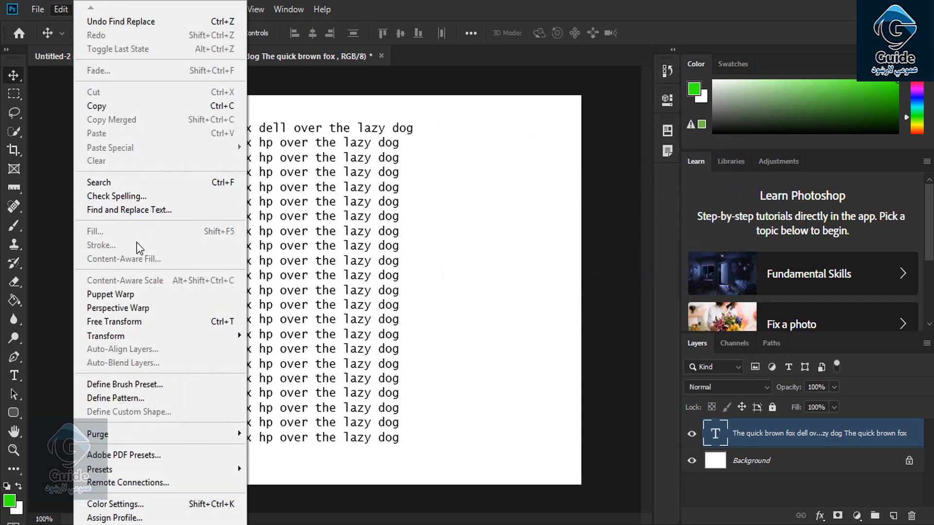
{"action": "left_click", "coordinate": [311, 129]}
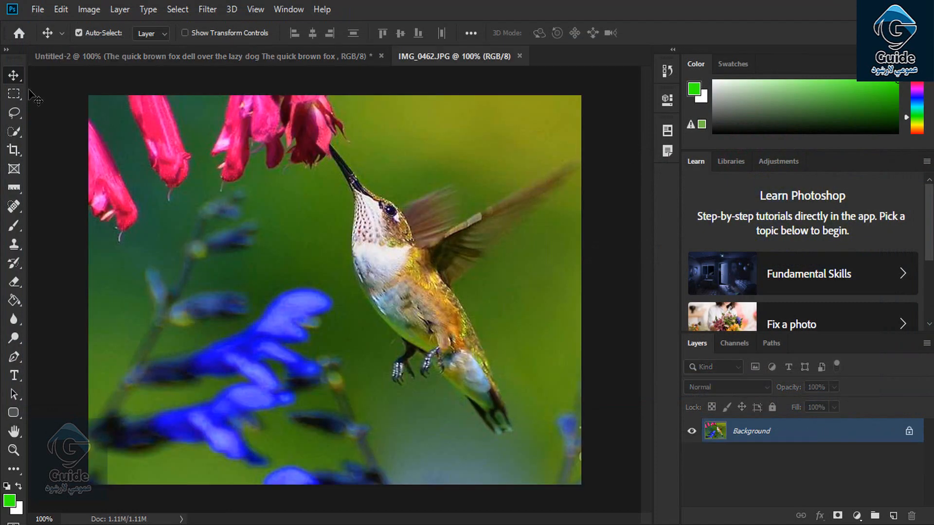
Make a rectangular marquee selection over the blue flowers beside the hummingbird in IMG_0462.JPG
{"action": "left_click", "coordinate": [14, 92]}
{"action": "left_click_drag", "start_coordinate": [189, 171], "coordinate": [364, 378]}
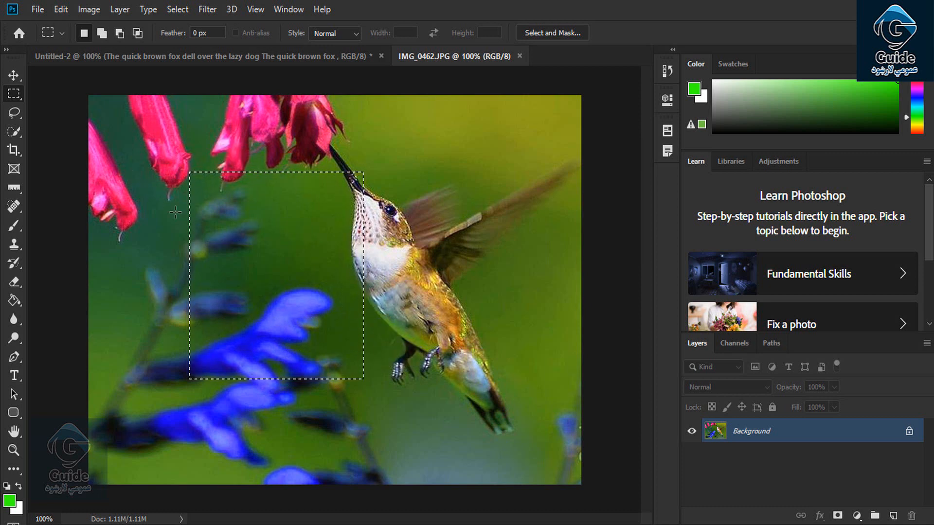
{"action": "left_click_drag", "start_coordinate": [166, 203], "coordinate": [329, 391]}
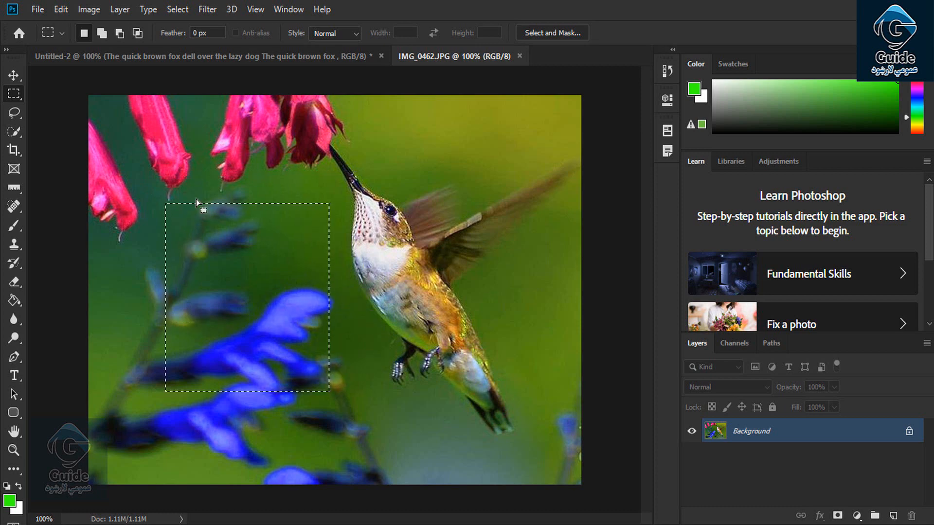
Fill the rectangular selection with solid red (ff0000) in Normal mode at 100% opacity
{"action": "left_click", "coordinate": [61, 9]}
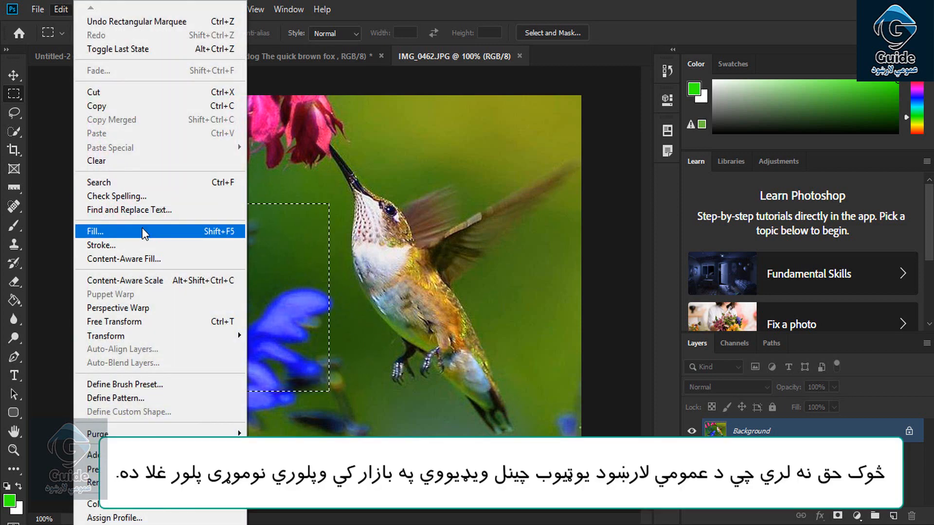
{"action": "left_click", "coordinate": [143, 230]}
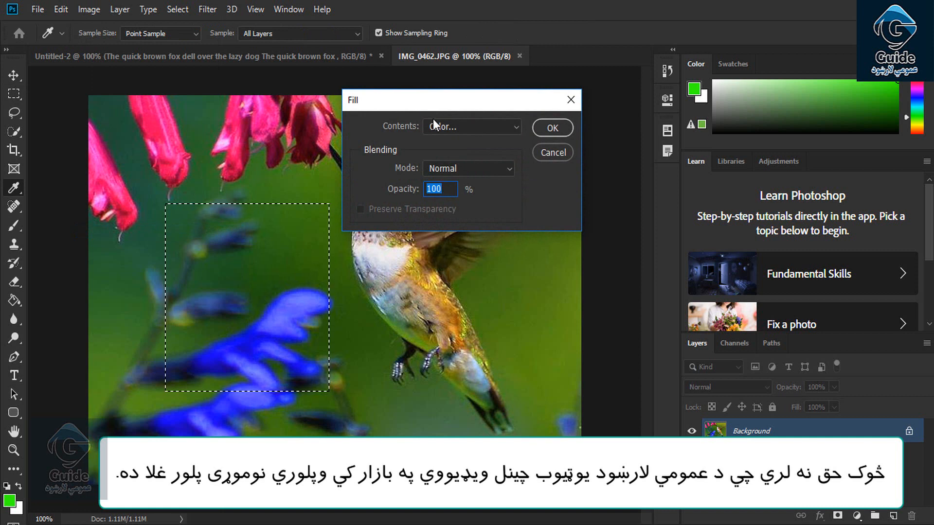
{"action": "left_click", "coordinate": [454, 126]}
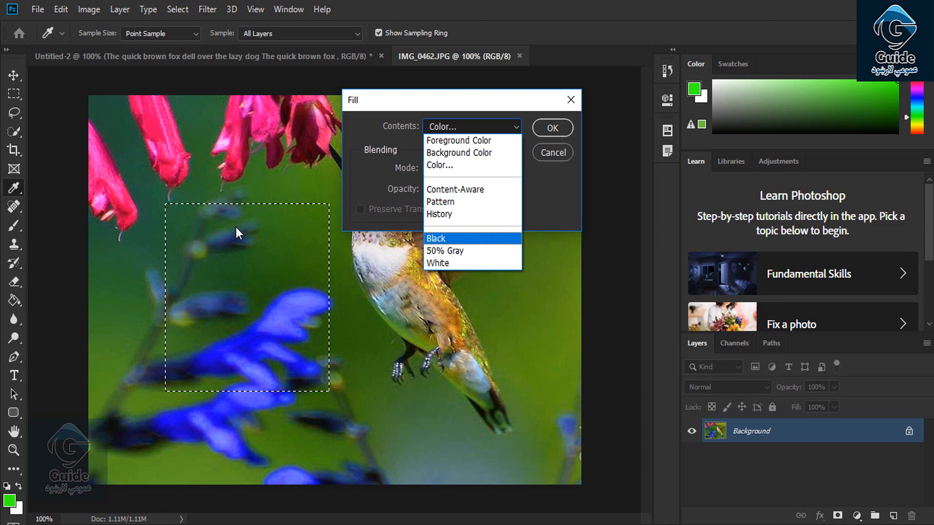
{"action": "left_click", "coordinate": [459, 166]}
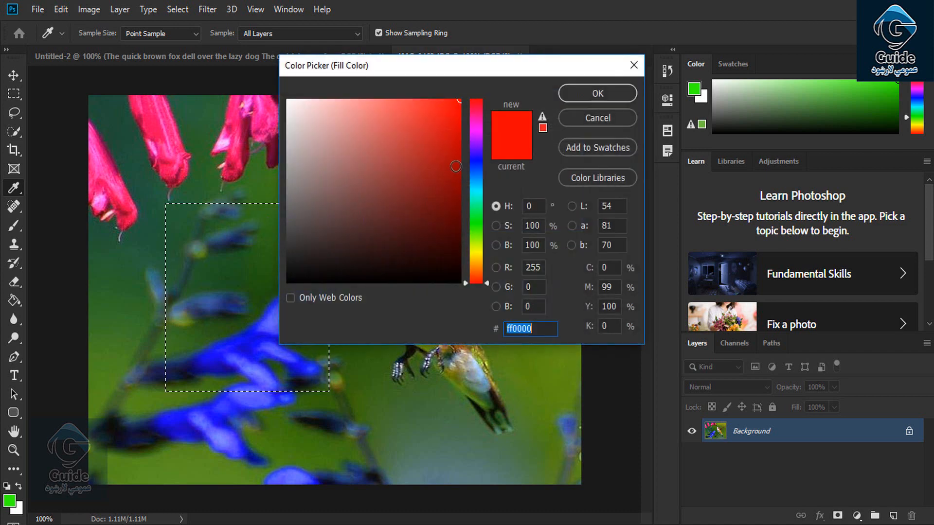
{"action": "left_click", "coordinate": [597, 99]}
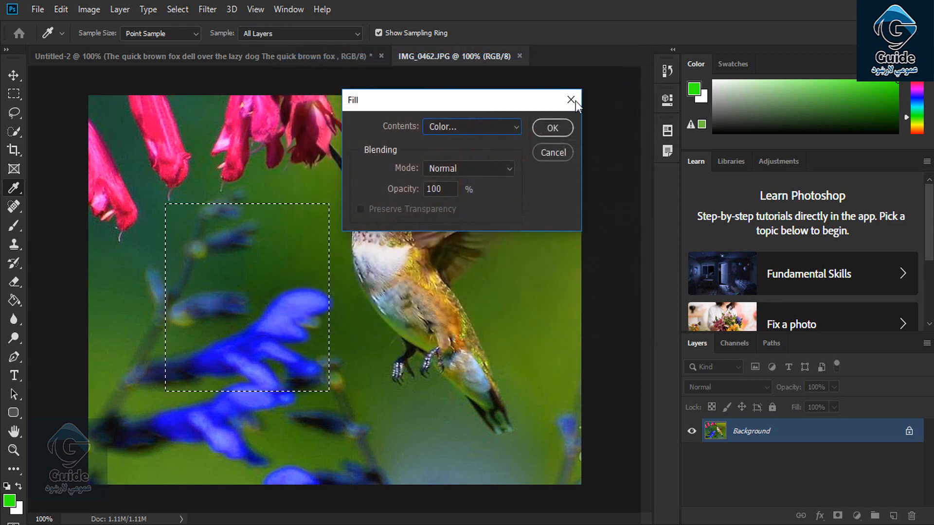
{"action": "left_click", "coordinate": [555, 124]}
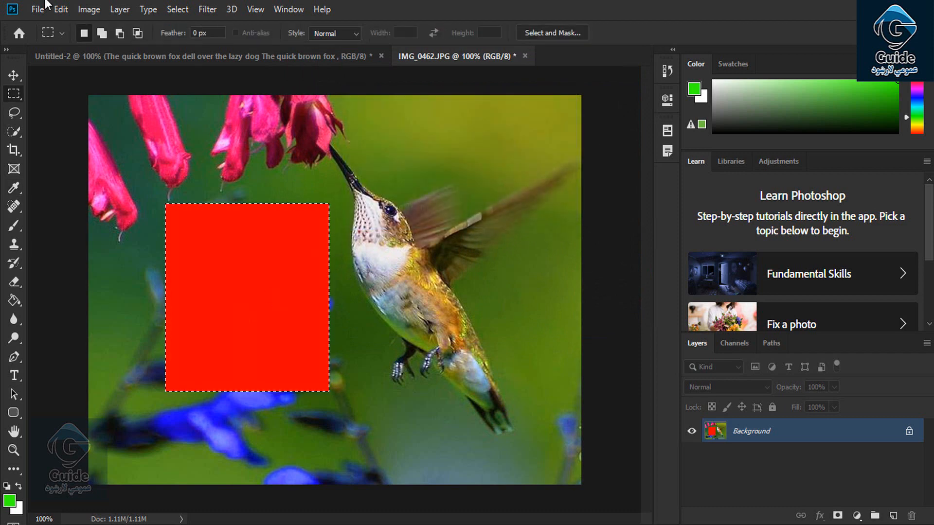
Stroke the selection with a 1 px blue (2a00ff) outline, located outside, in Normal mode at 100% opacity
{"action": "left_click", "coordinate": [61, 9]}
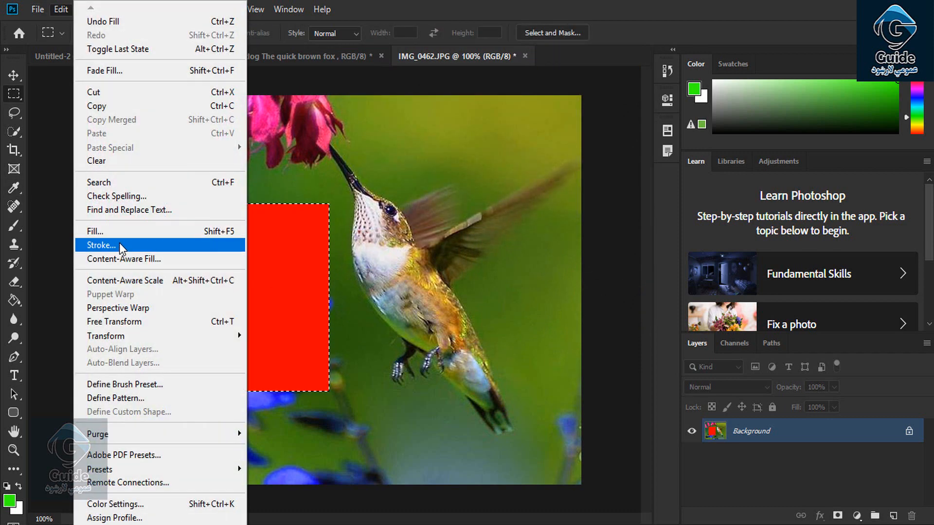
{"action": "left_click", "coordinate": [120, 246]}
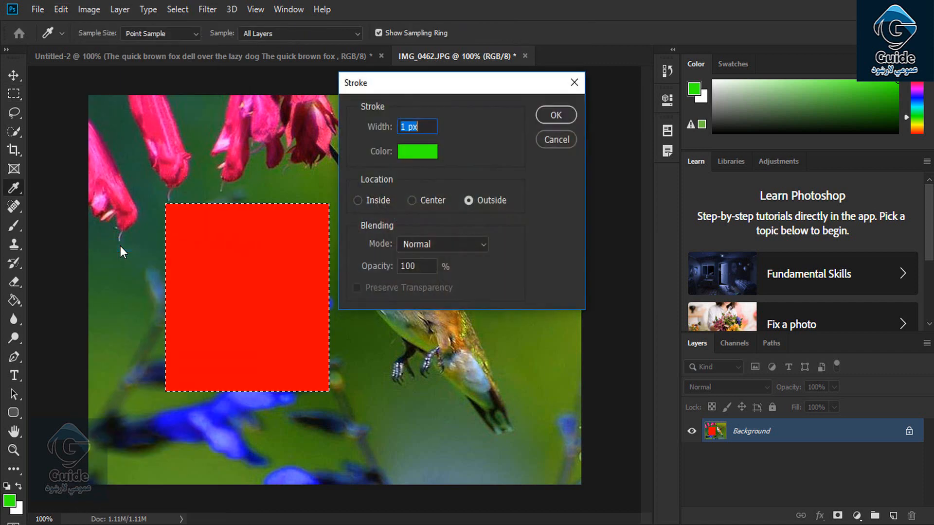
{"action": "left_click", "coordinate": [457, 150]}
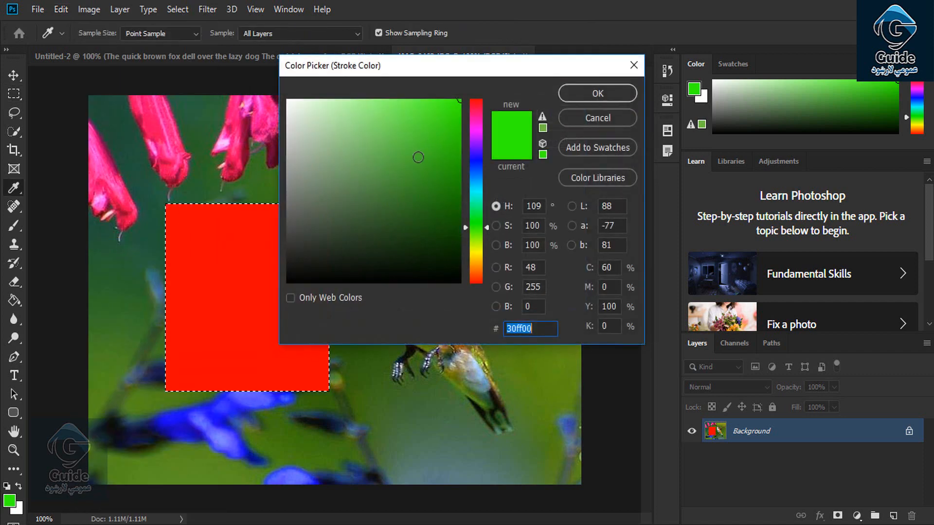
{"action": "left_click", "coordinate": [477, 153]}
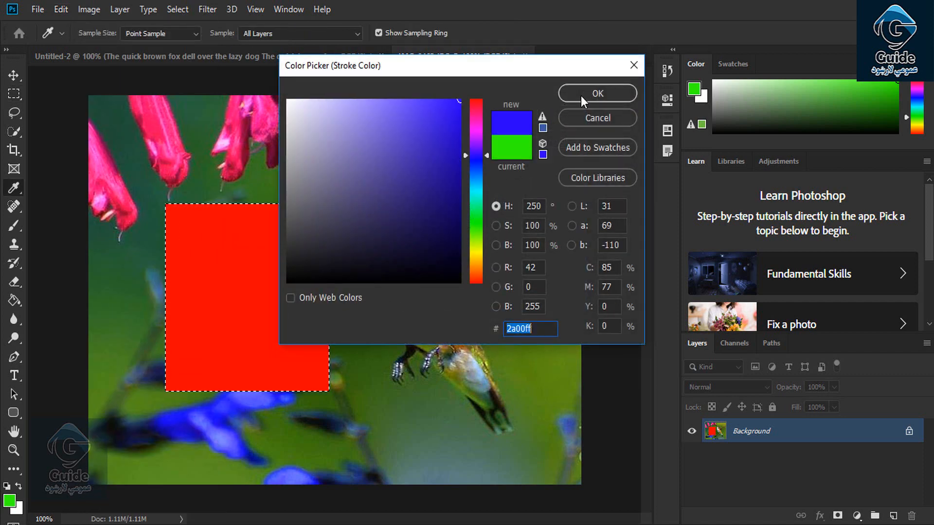
{"action": "left_click", "coordinate": [581, 95]}
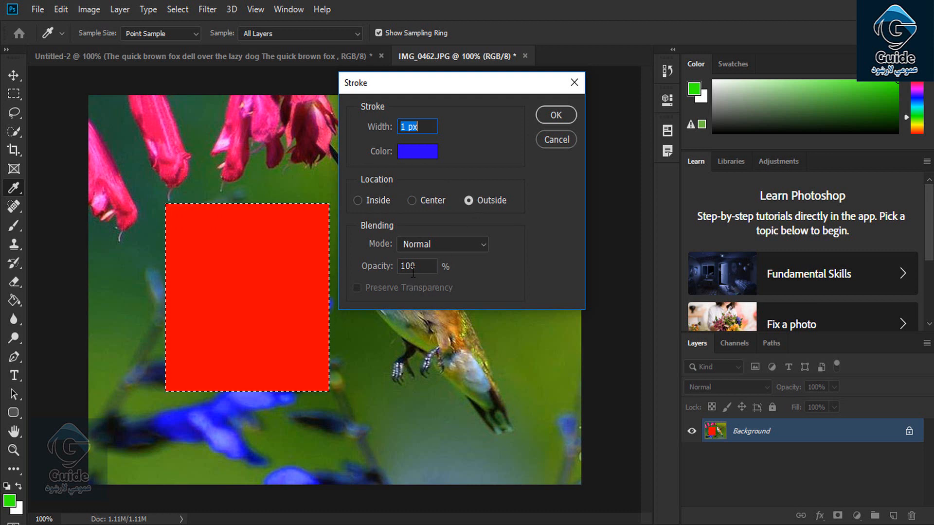
{"action": "left_click", "coordinate": [544, 120]}
{"action": "key", "text": "m"}
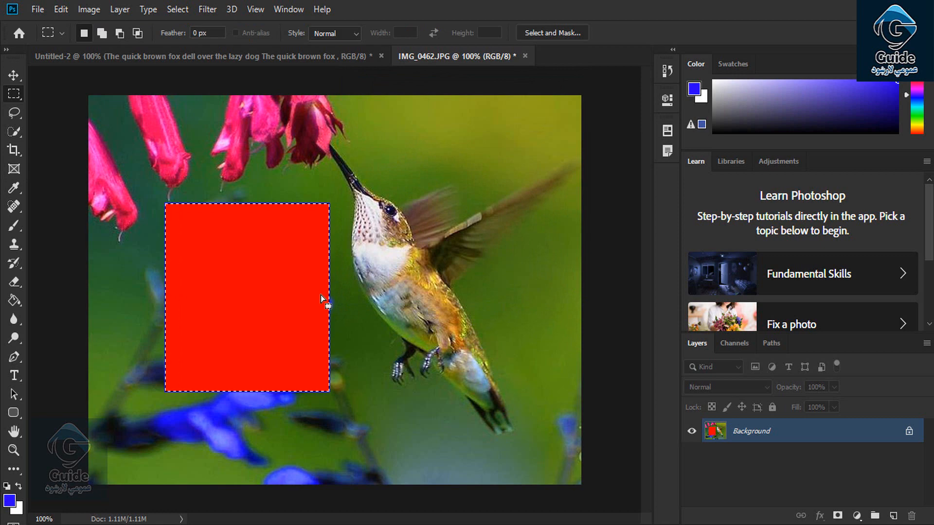
Inspect the blue outline of the red rectangle up close and undo the deselection
{"action": "scroll", "coordinate": [320, 295], "scroll_direction": "up", "scroll_amount": 5}
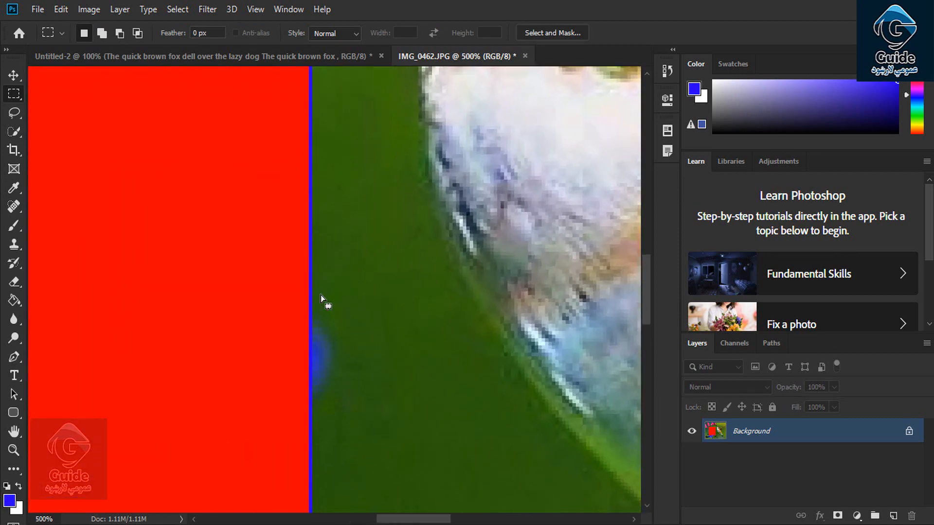
{"action": "scroll", "coordinate": [320, 295], "scroll_direction": "down", "scroll_amount": 5}
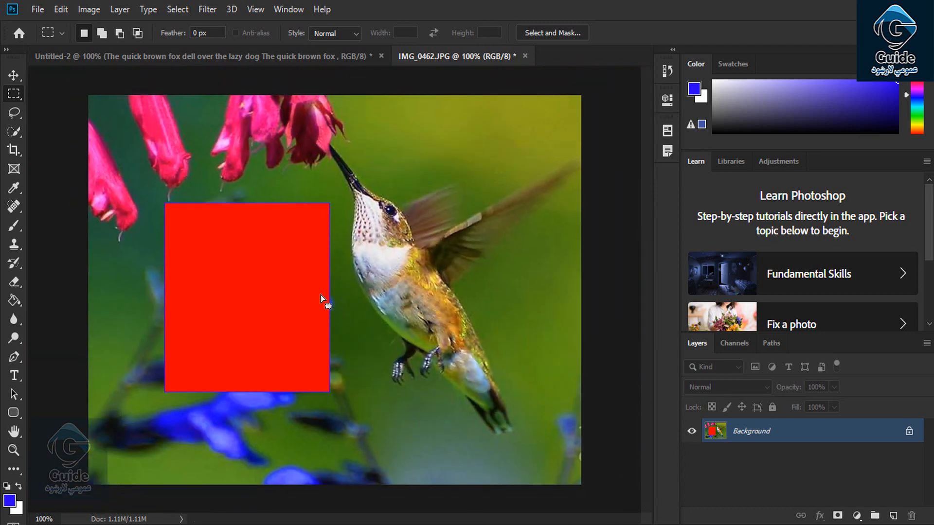
{"action": "key", "text": "ctrl+z"}
Apply Content-Aware Fill to the red rectangle with the sampling overlay at 66% opacity, outputting to a new layer, and deselect
{"action": "left_click", "coordinate": [61, 10]}
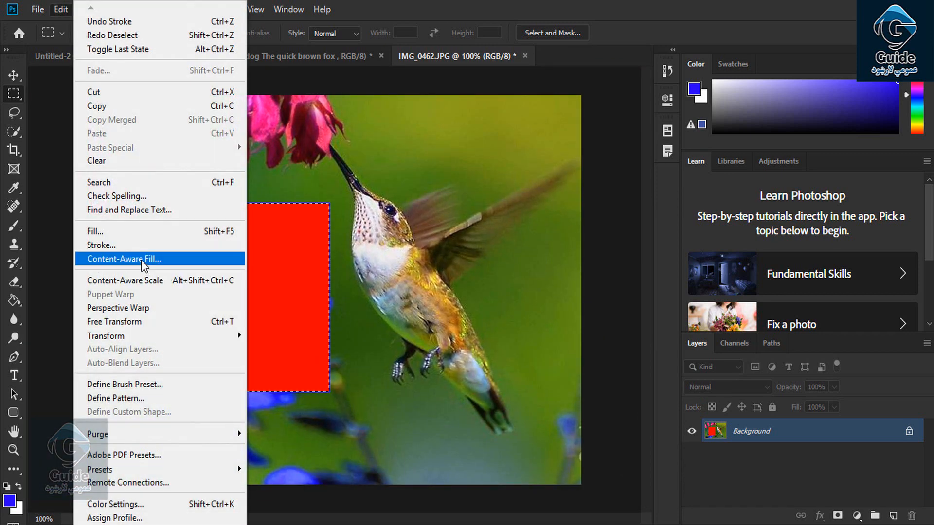
{"action": "left_click", "coordinate": [142, 260]}
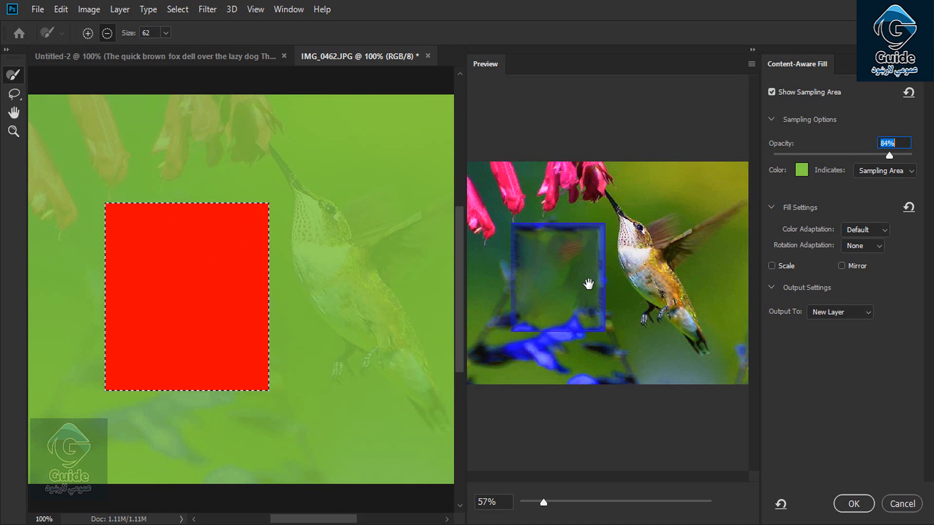
{"action": "left_click_drag", "start_coordinate": [889, 155], "coordinate": [860, 152]}
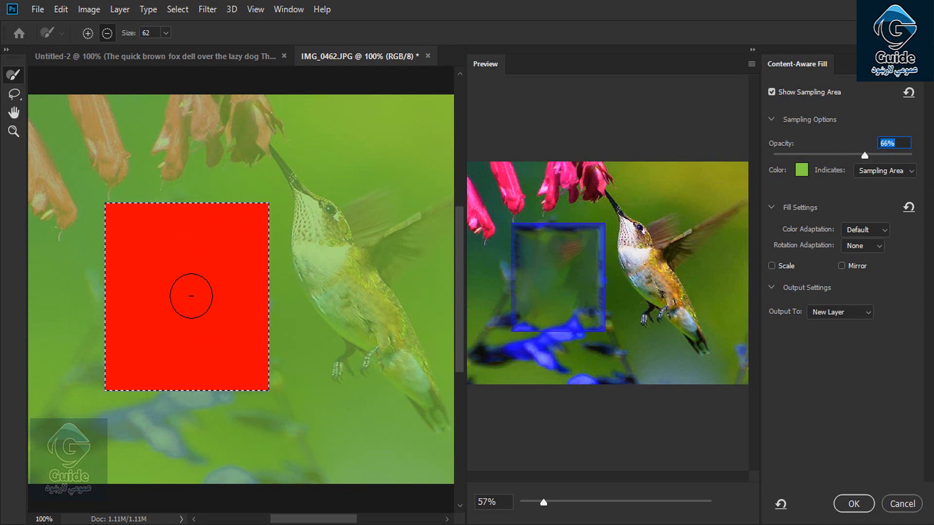
{"action": "left_click", "coordinate": [854, 504]}
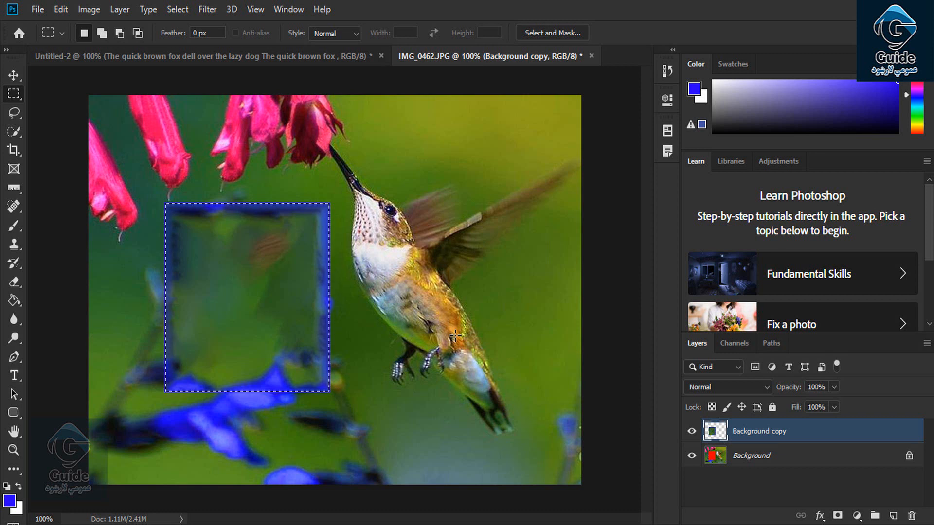
{"action": "key", "text": "ctrl+d"}
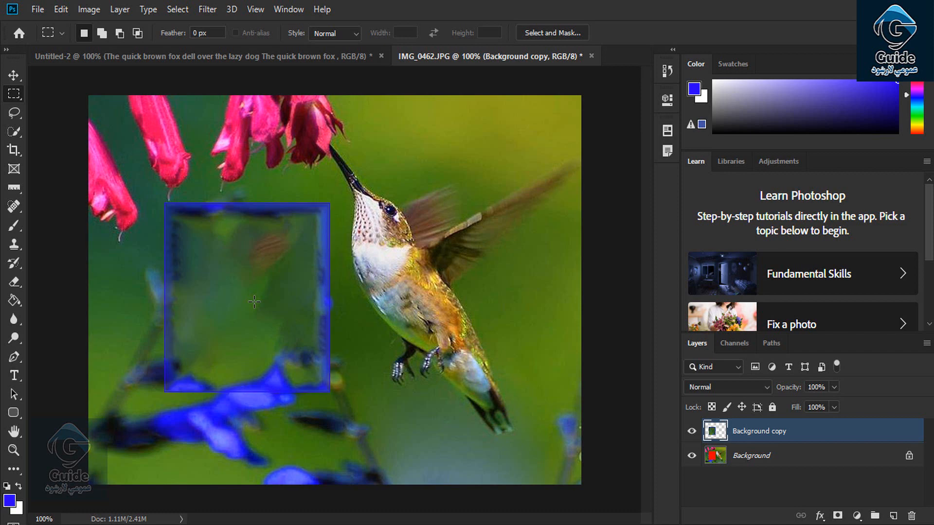
{"action": "key", "text": "ctrl+plus"}
{"action": "key", "text": "ctrl+minus"}
{"action": "left_click", "coordinate": [61, 10]}
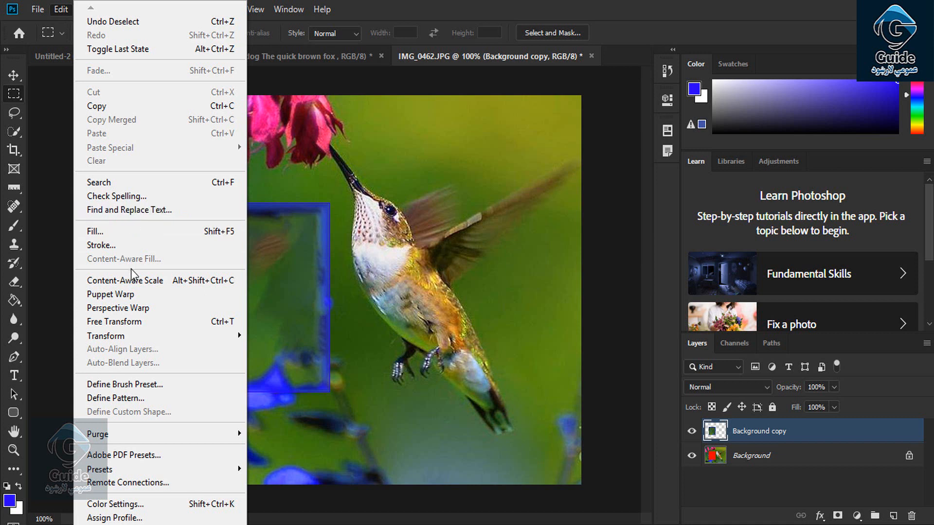